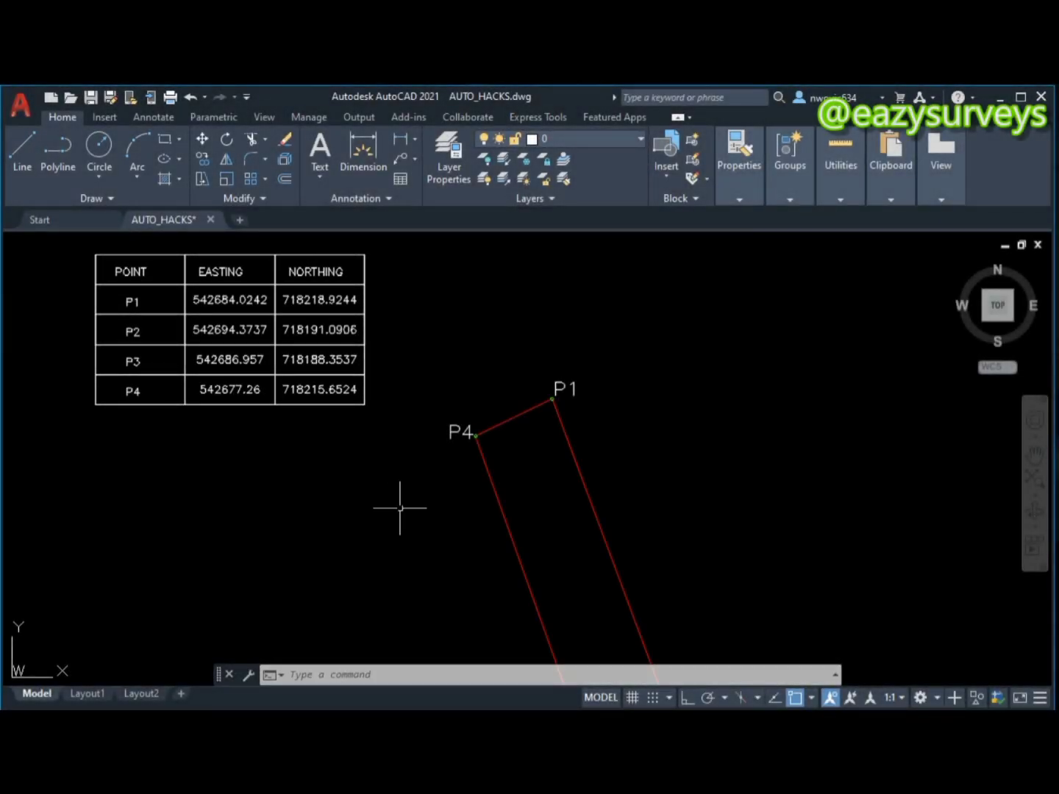
- Zoom and pan to inspect the parcel and its coordinate table near P1
scroll(402, 503, down, 3)
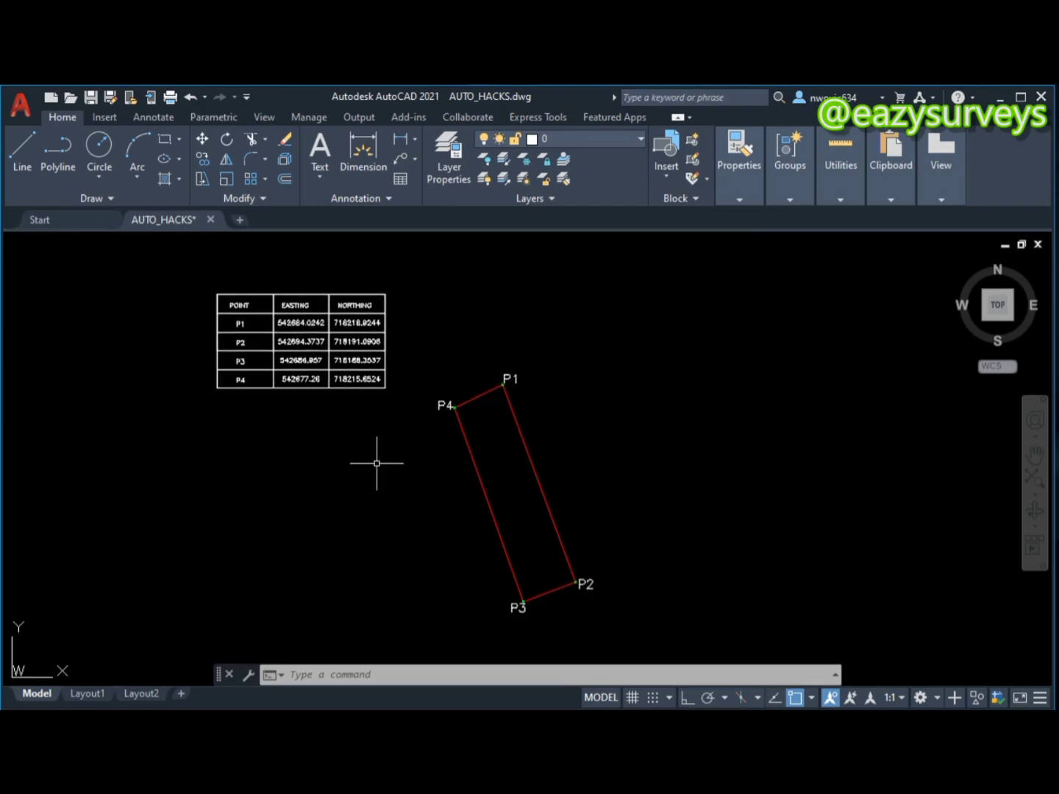
middle_drag(377, 464, 391, 476)
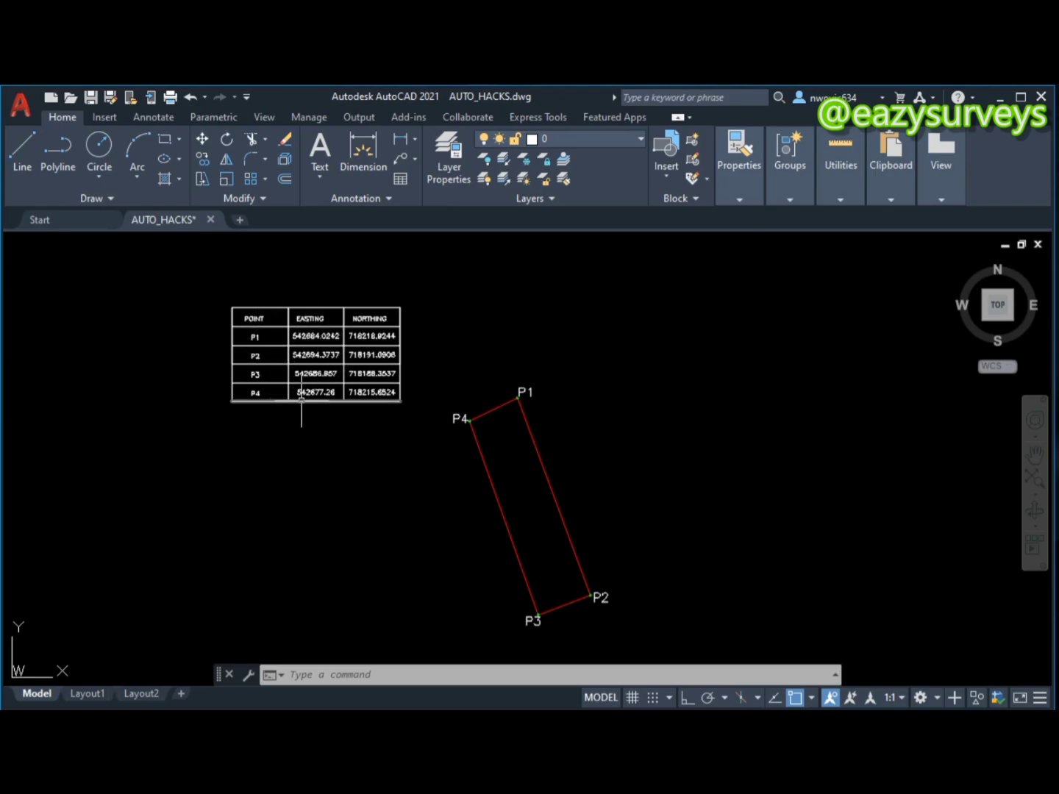
scroll(308, 382, up, 2)
scroll(308, 380, down, 2)
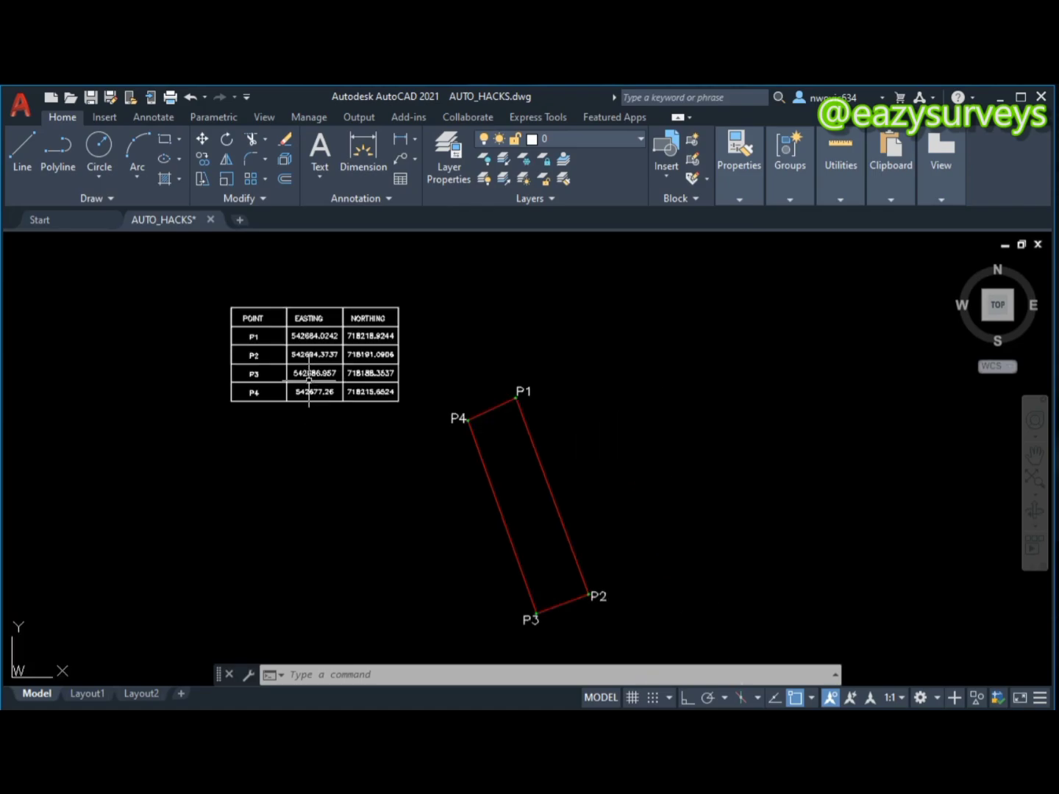
scroll(309, 380, up, 2)
scroll(309, 381, down, 2)
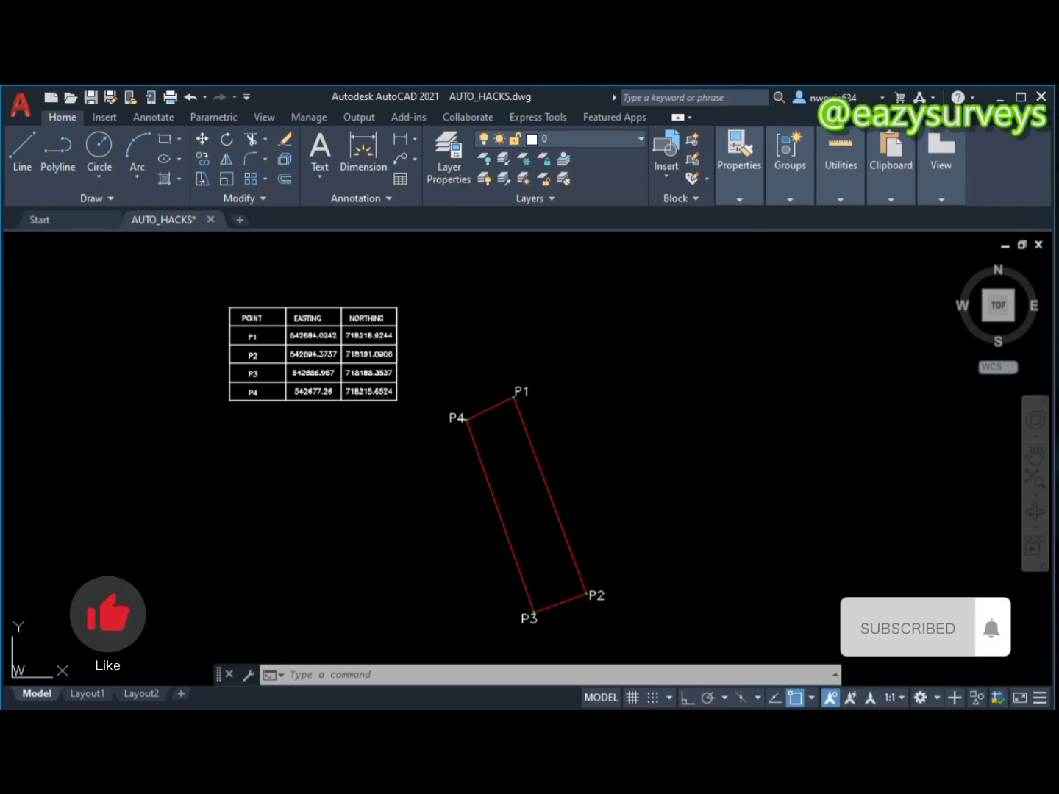
middle_drag(518, 510, 513, 504)
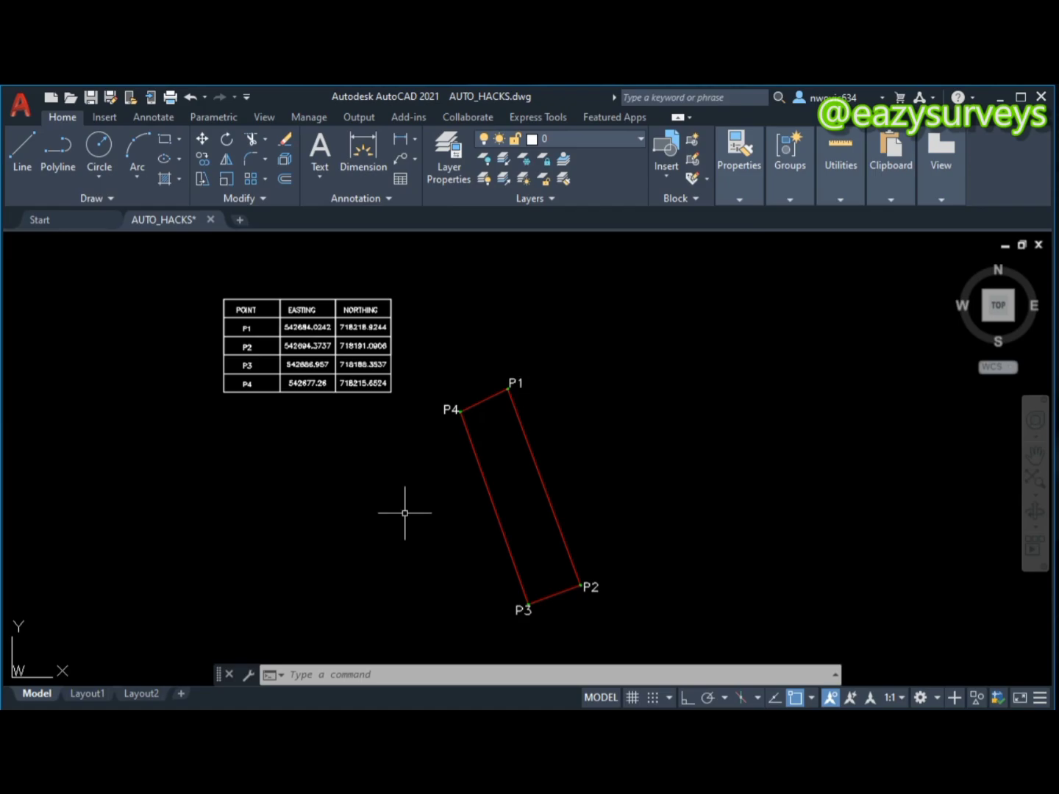
- Load the 'Finds the coordinate & elevation(CD)' routine through APPLOAD
text(APPSTORE)
key(Escape)
click(334, 680)
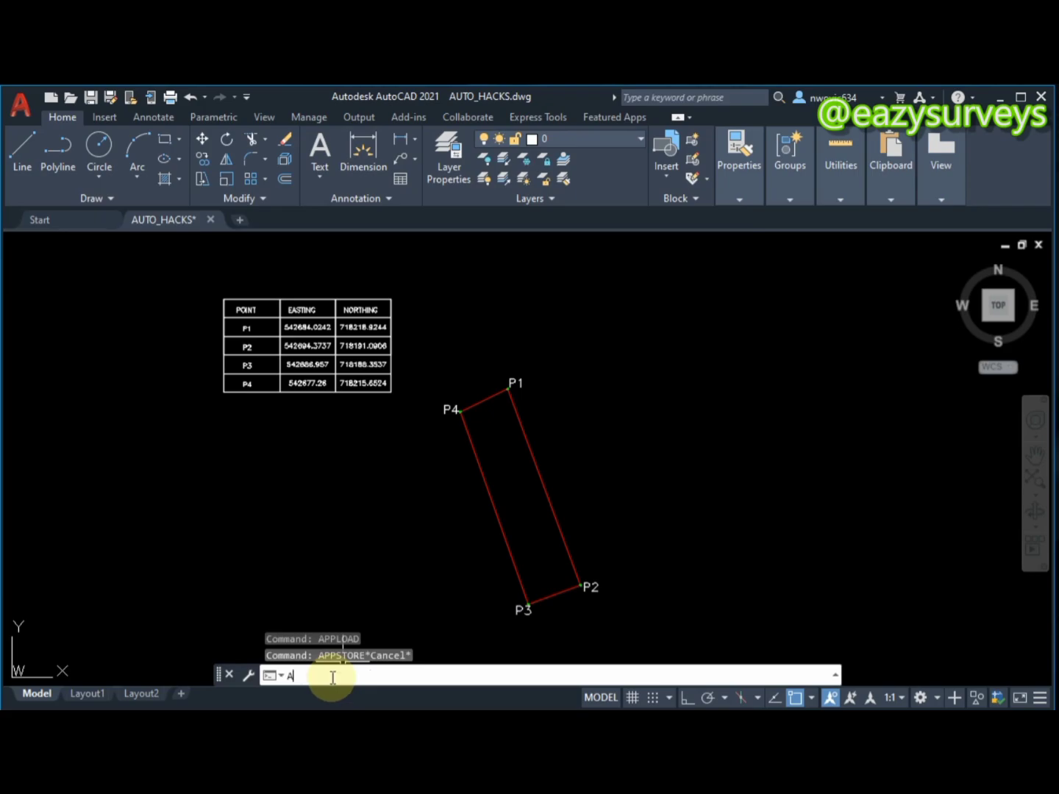
text(APPLOAD)
key(Return)
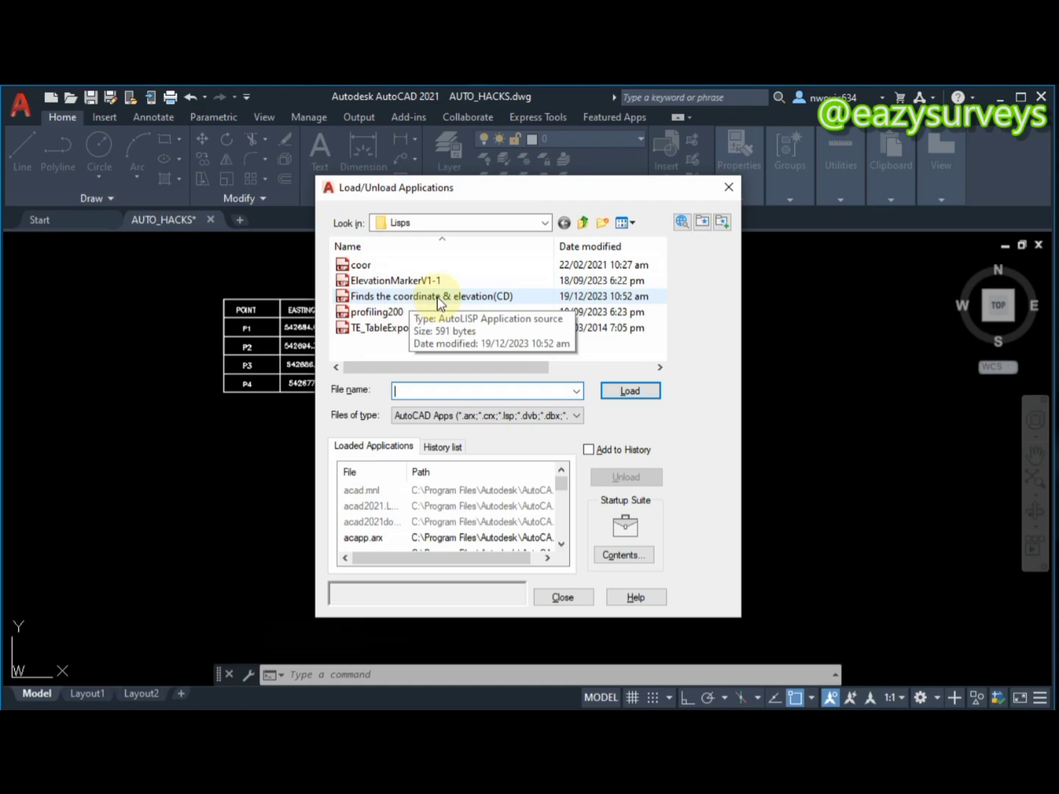
click(439, 298)
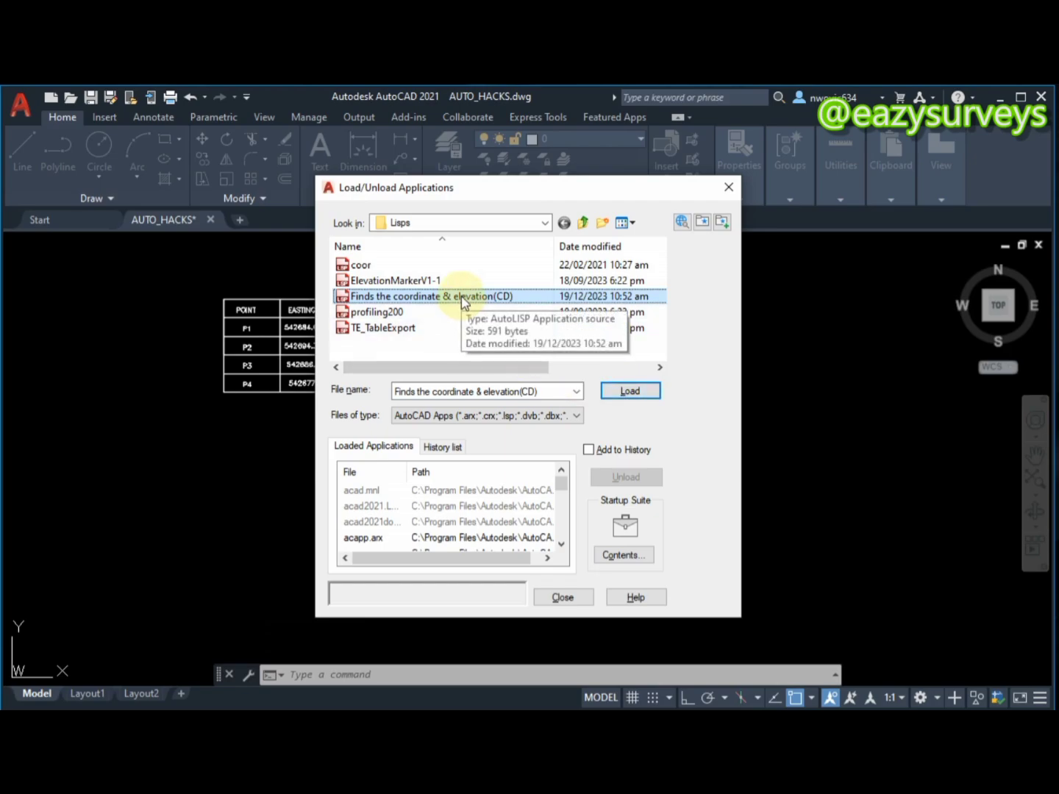
click(629, 391)
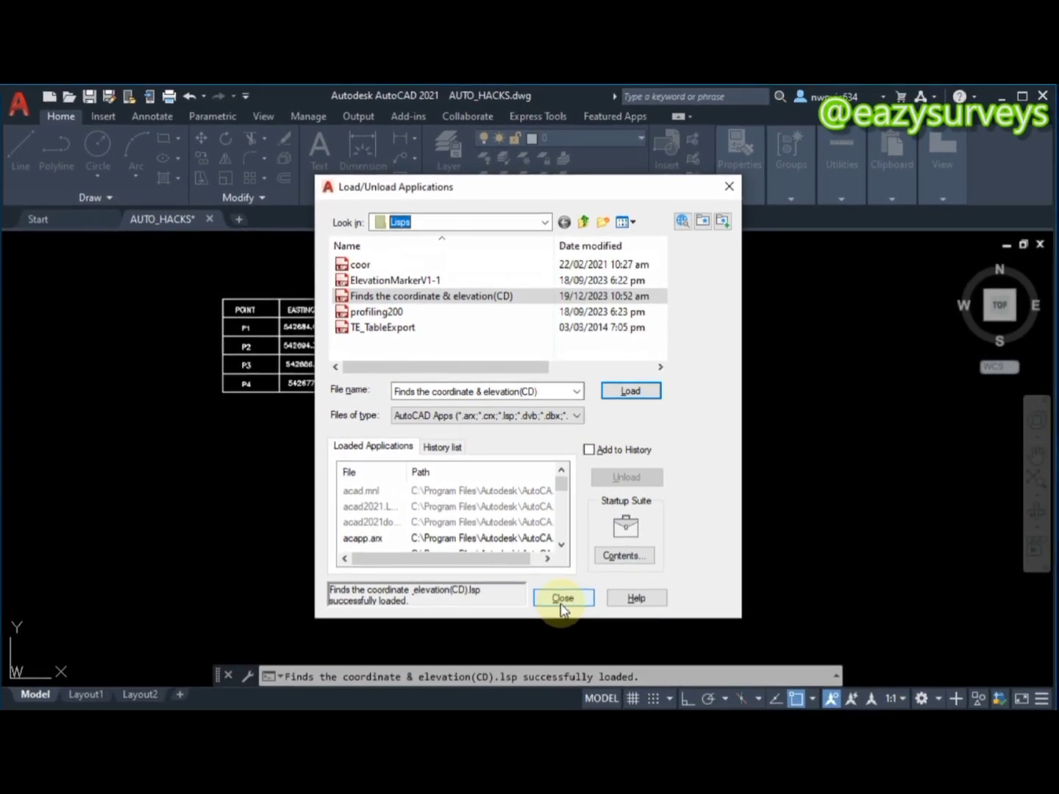
click(560, 597)
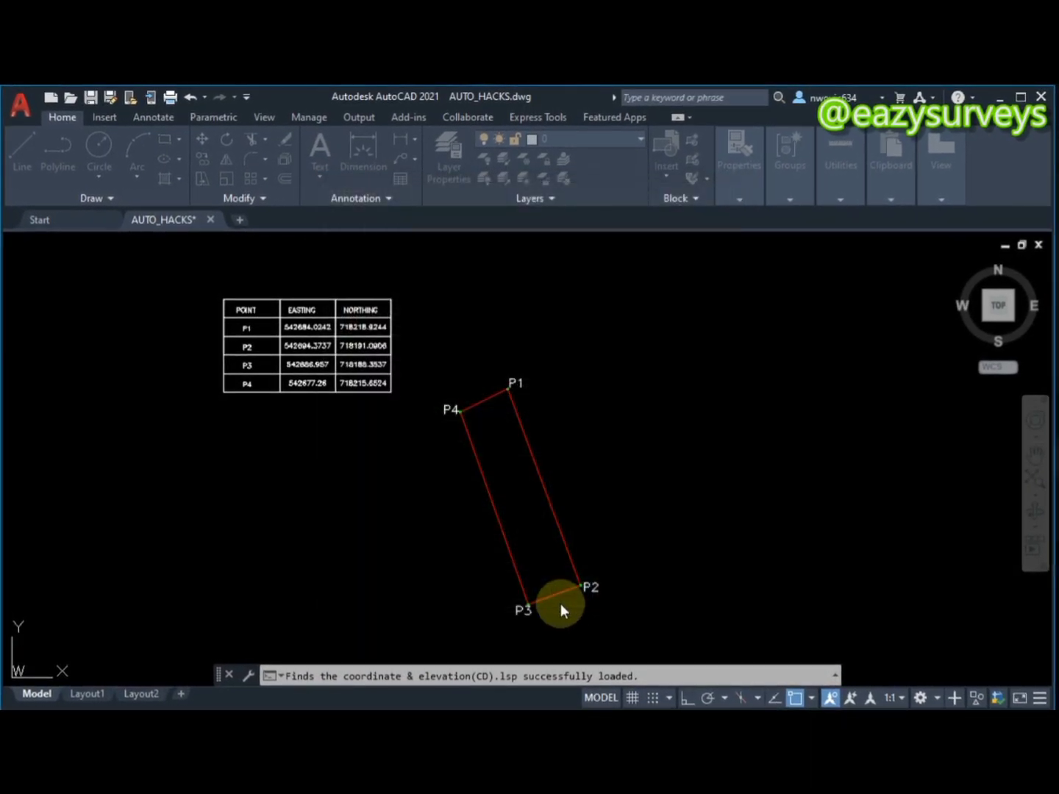
- With OSNAP on, run CD to label P1 as E542684.024, N718218.924, EL0, upper right
click(363, 677)
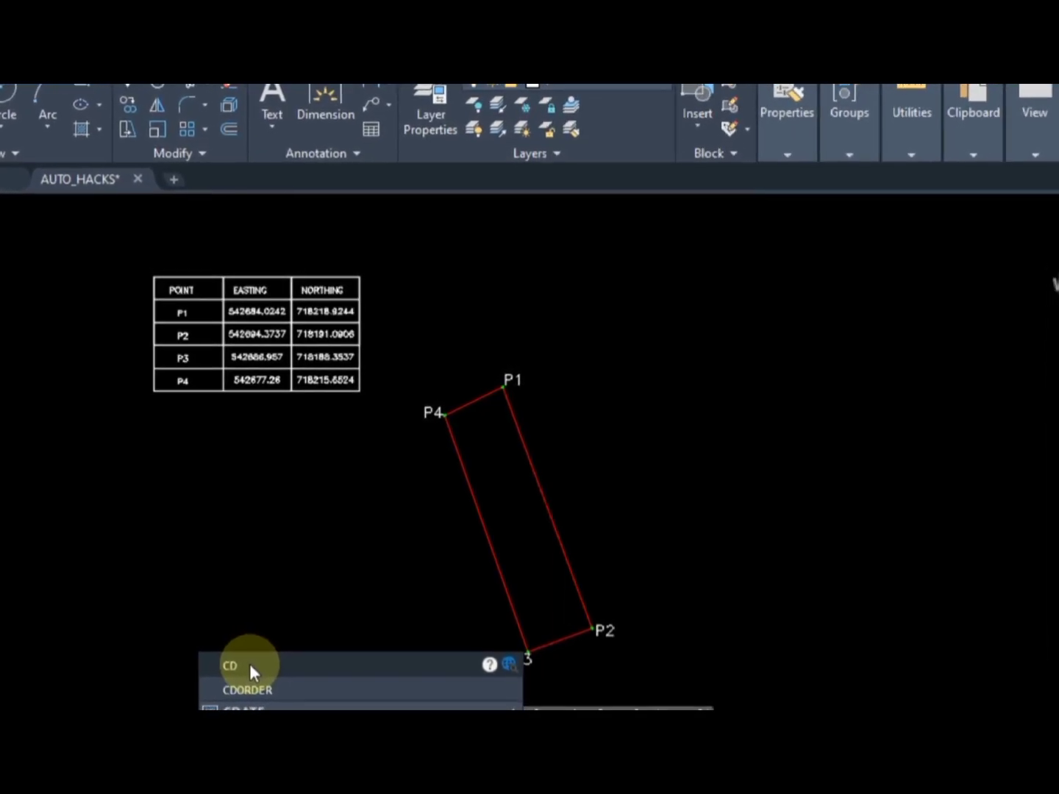
click(250, 665)
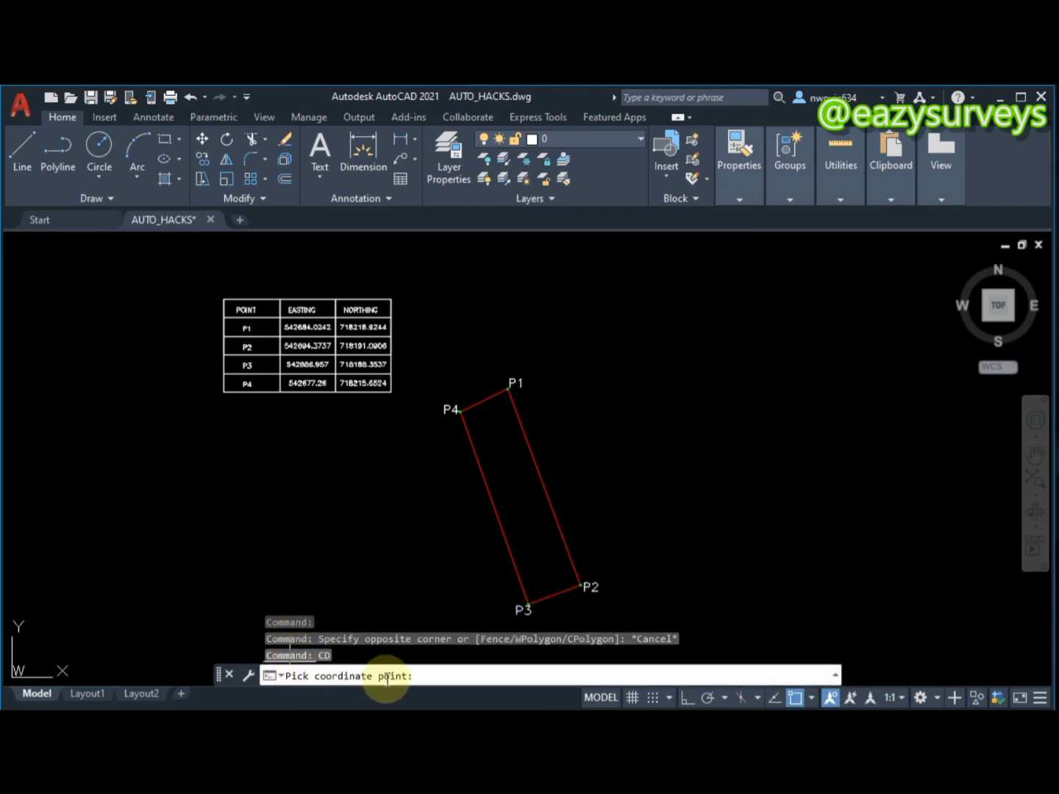
scroll(514, 388, up, 6)
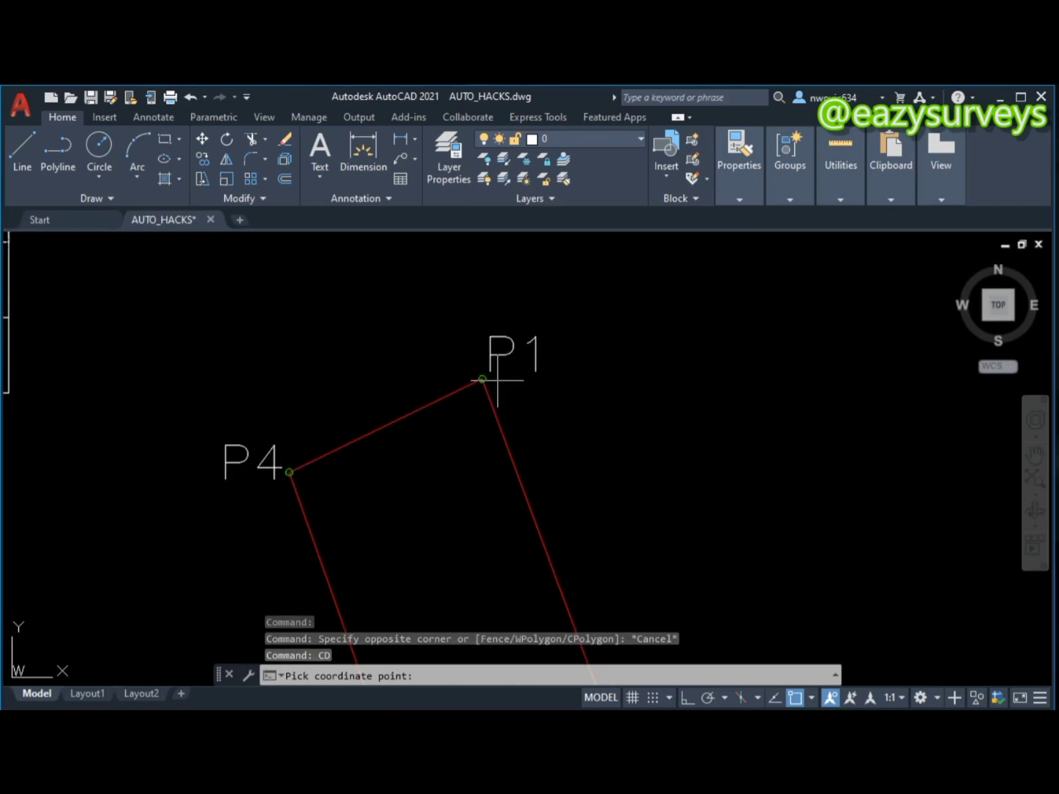
click(795, 698)
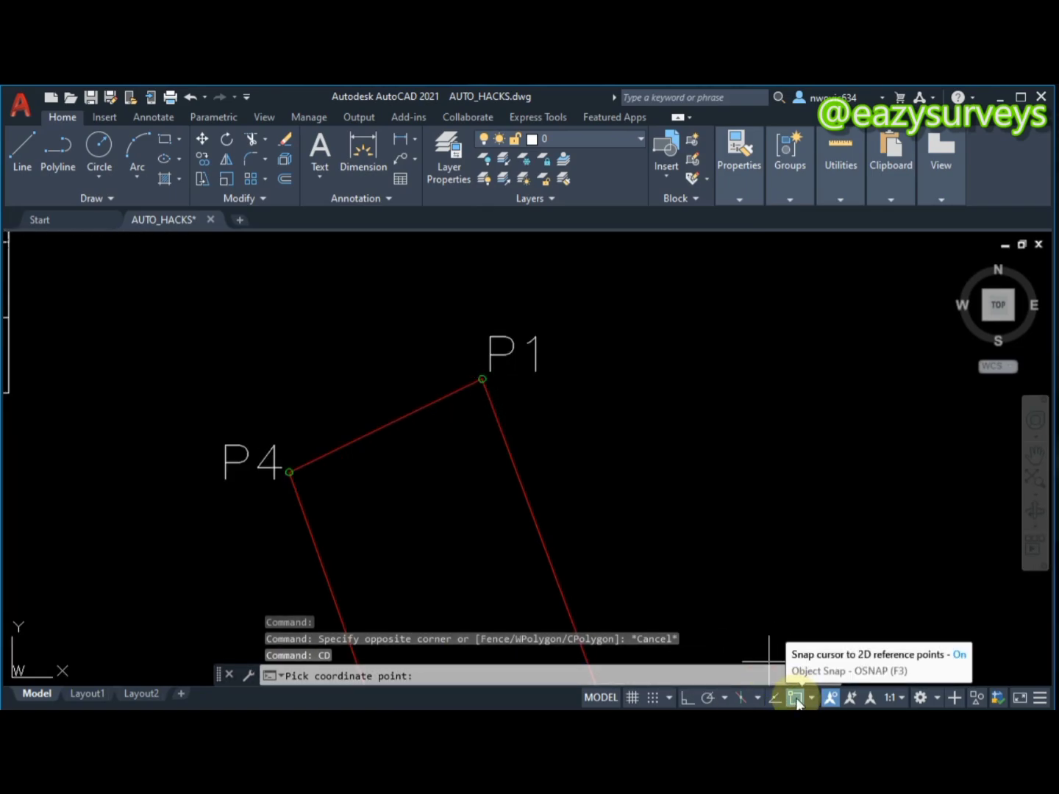
click(483, 382)
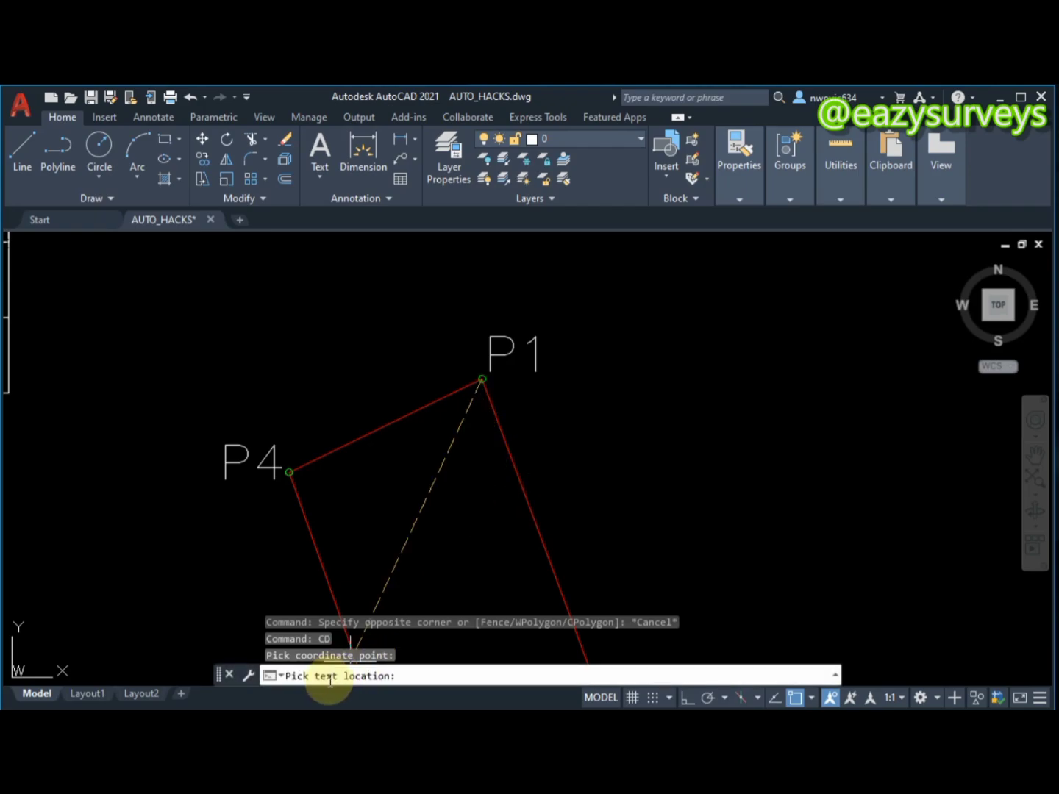
scroll(600, 429, down, 3)
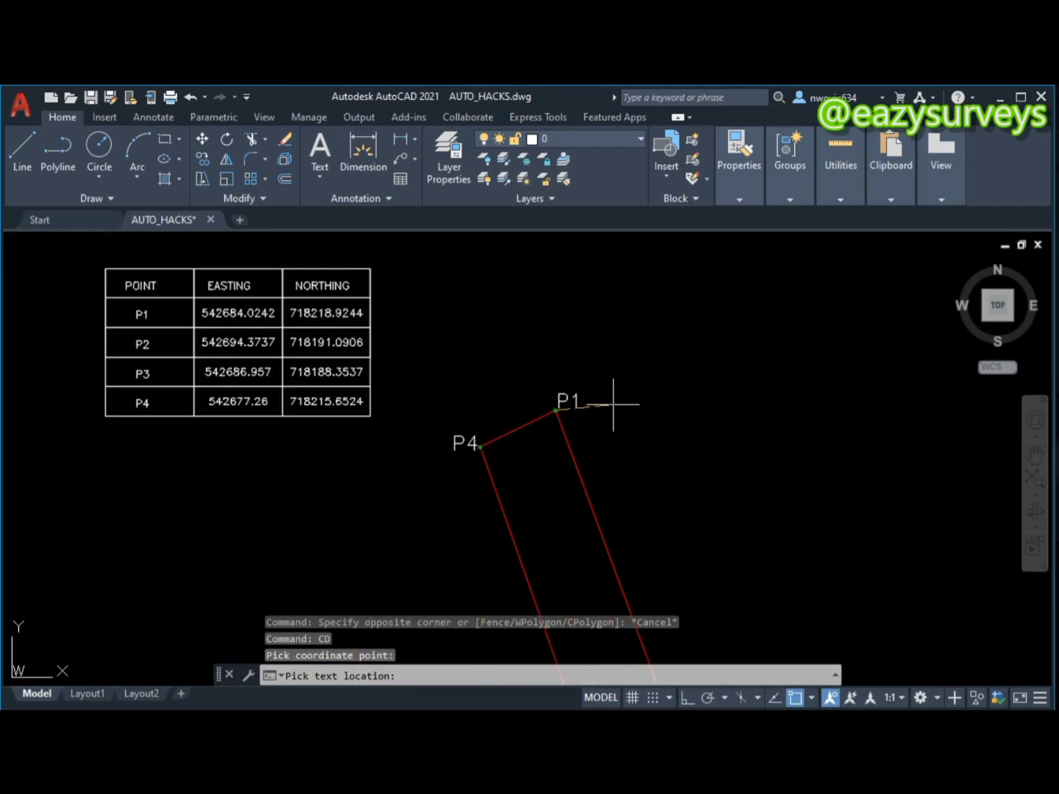
click(661, 393)
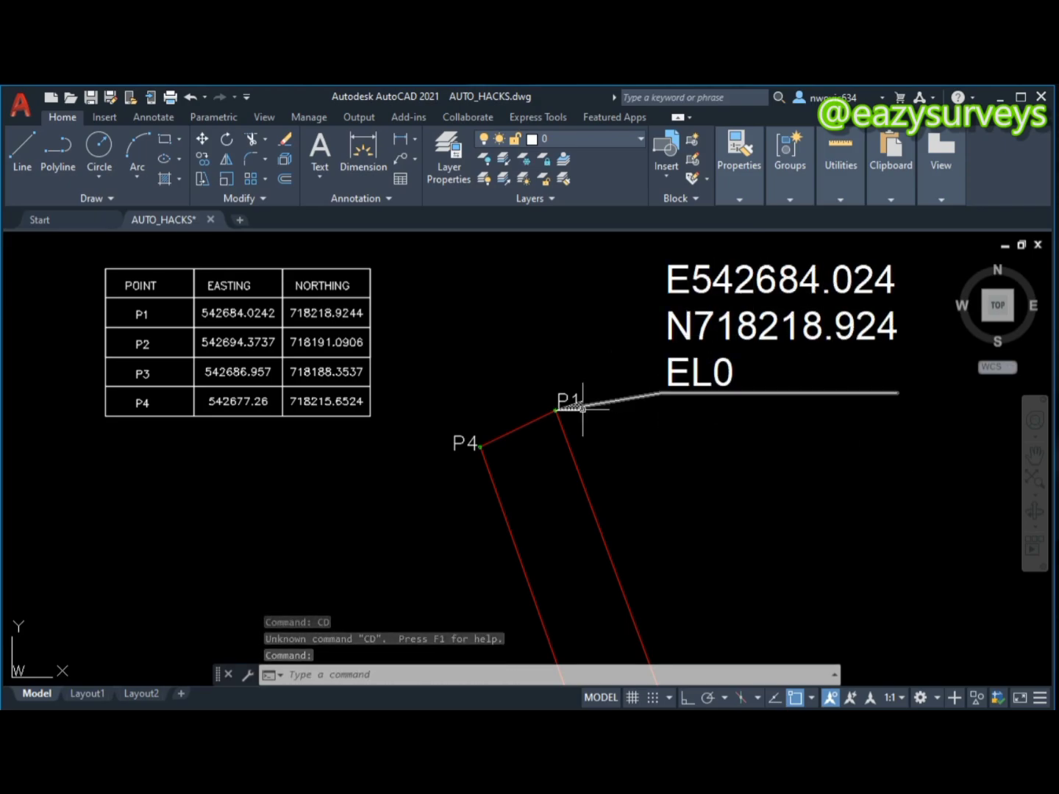
scroll(581, 407, down, 2)
middle_drag(586, 461, 554, 423)
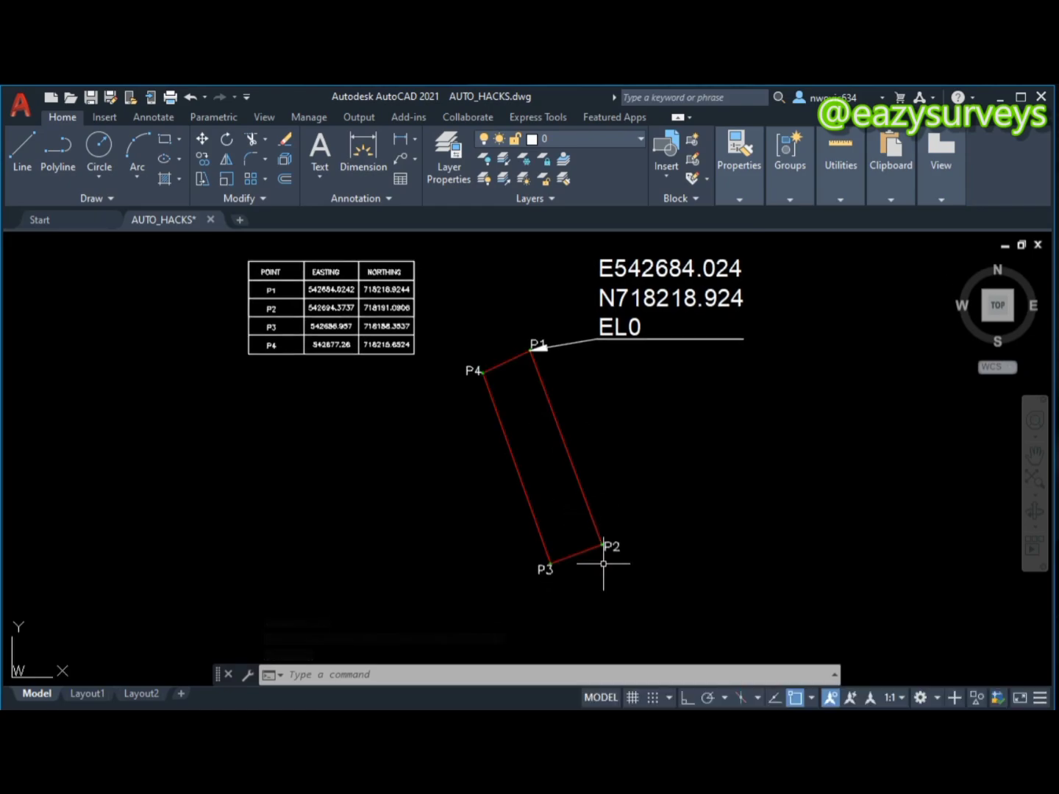
- Run CD on corner P2, placing its E542694.374, N718191.091 label to the right
scroll(604, 563, up, 2)
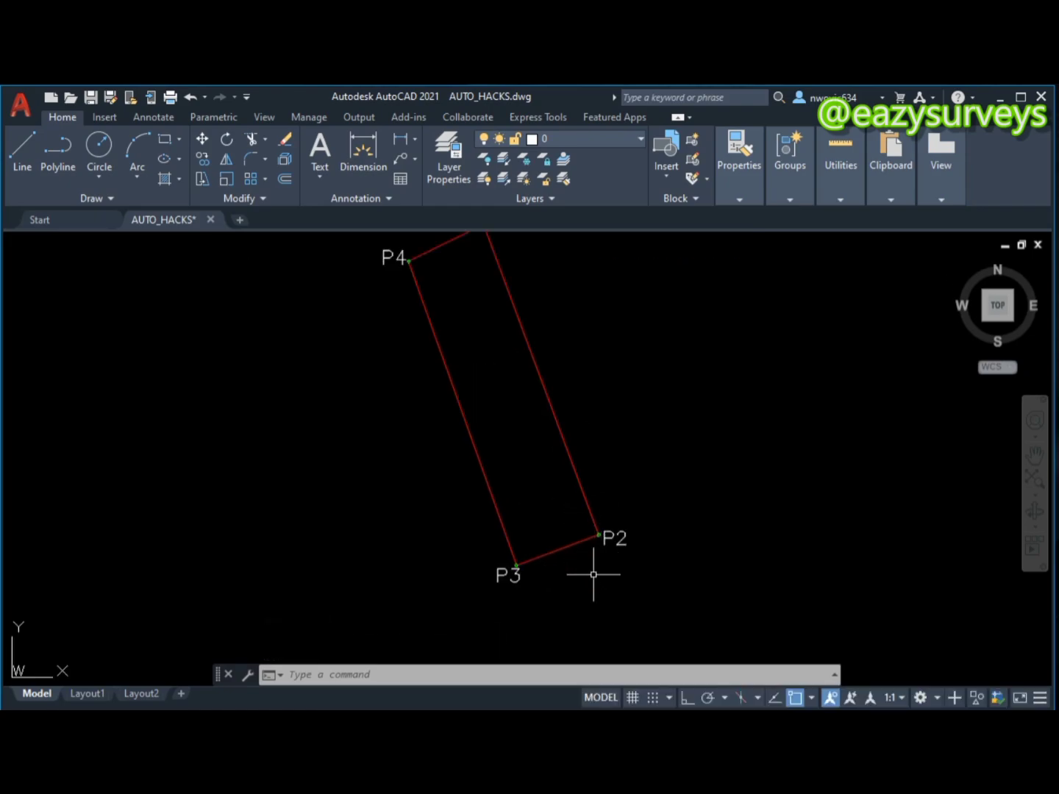
text(CD)
key(Return)
scroll(597, 529, up, 2)
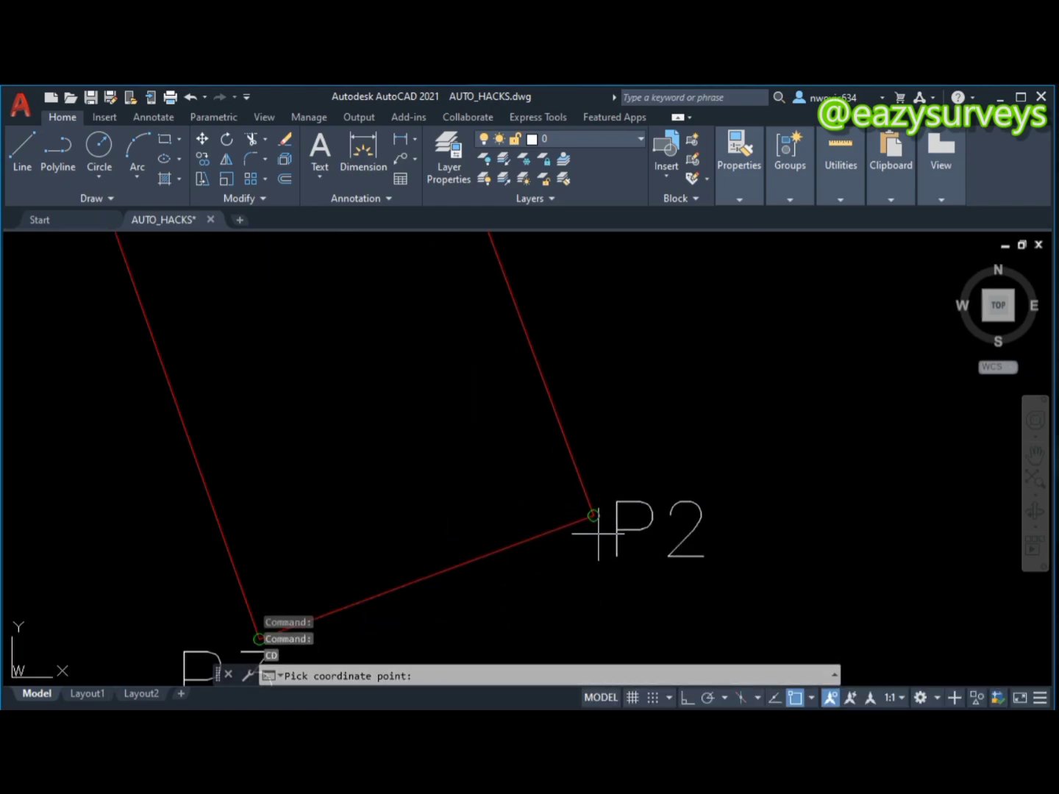
click(594, 516)
scroll(599, 515, down, 4)
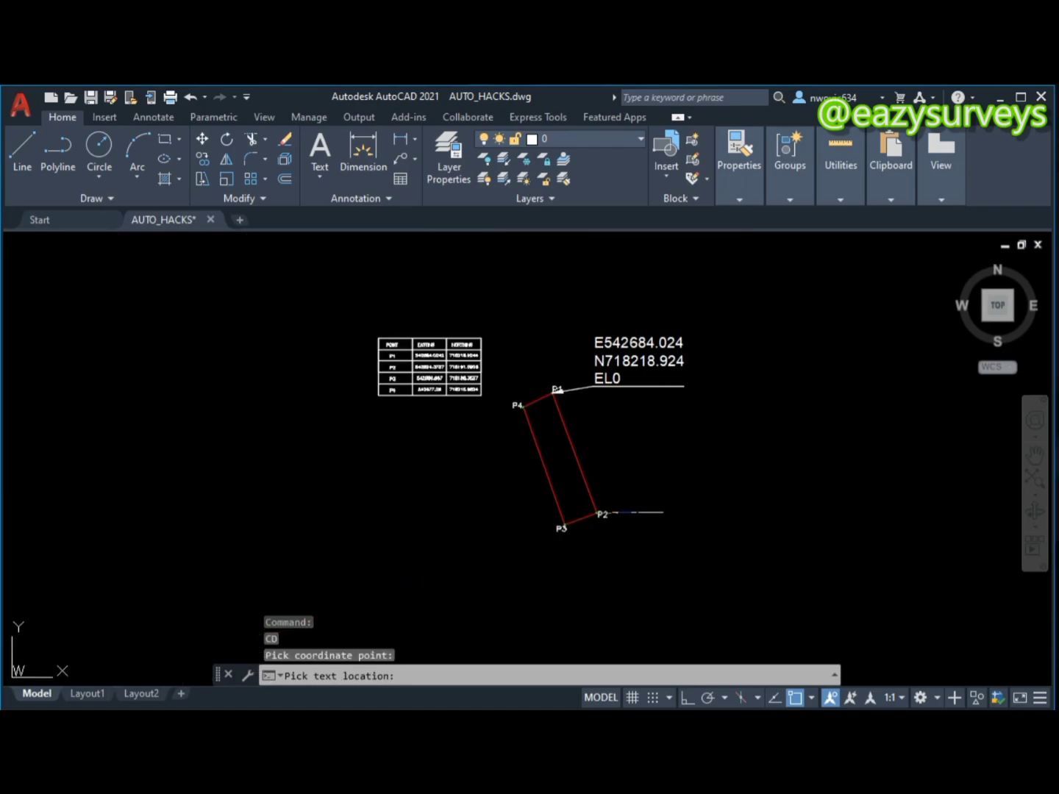
click(658, 522)
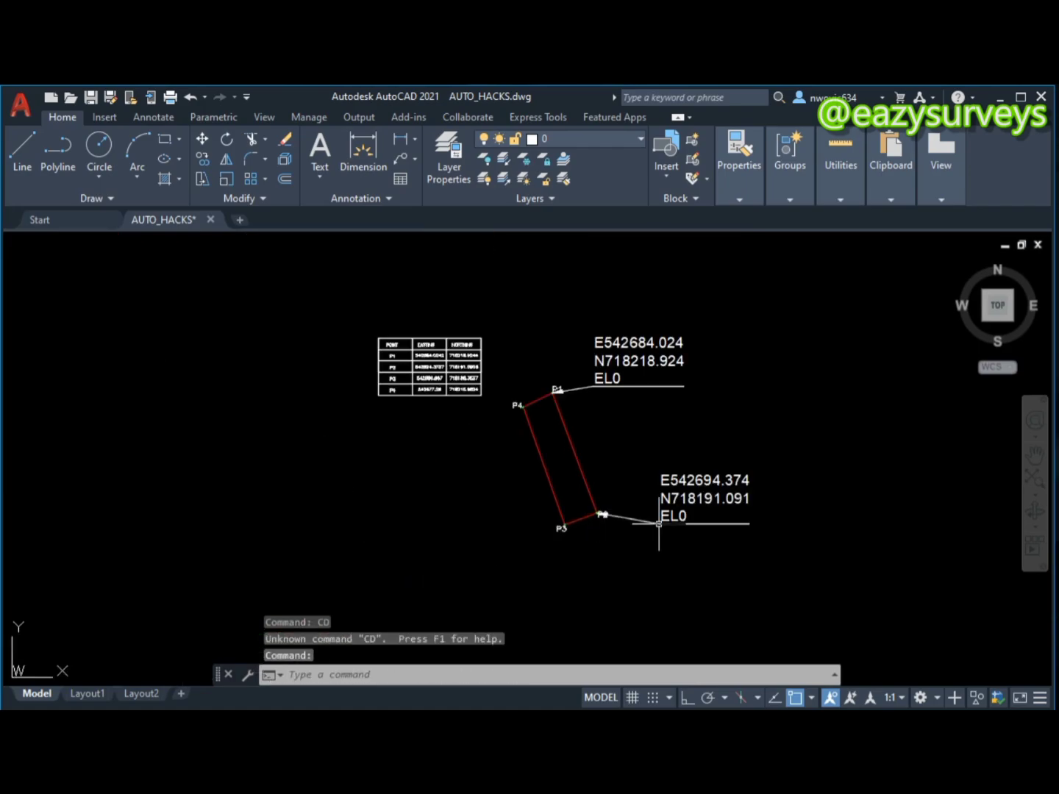
- Run CD on corner P3, placing its E542686.957, N718188.354 label to the lower left
text(CD)
key(Return)
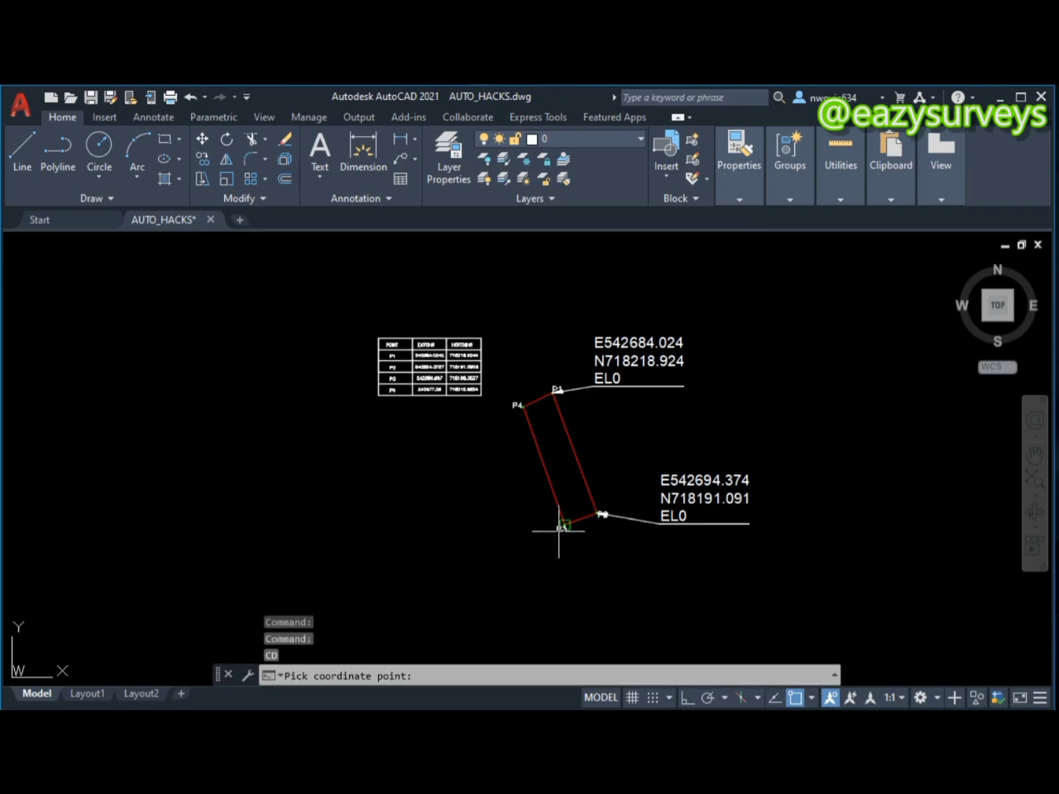
scroll(561, 526, up, 3)
click(565, 490)
scroll(559, 490, down, 4)
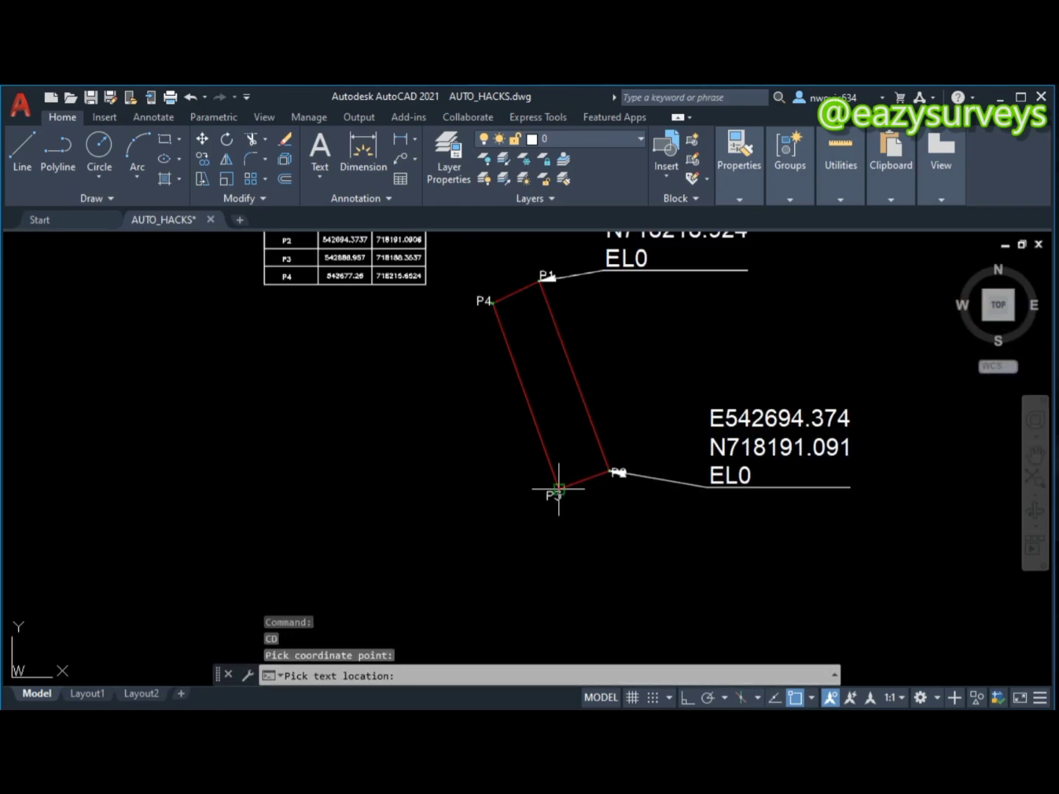
click(455, 512)
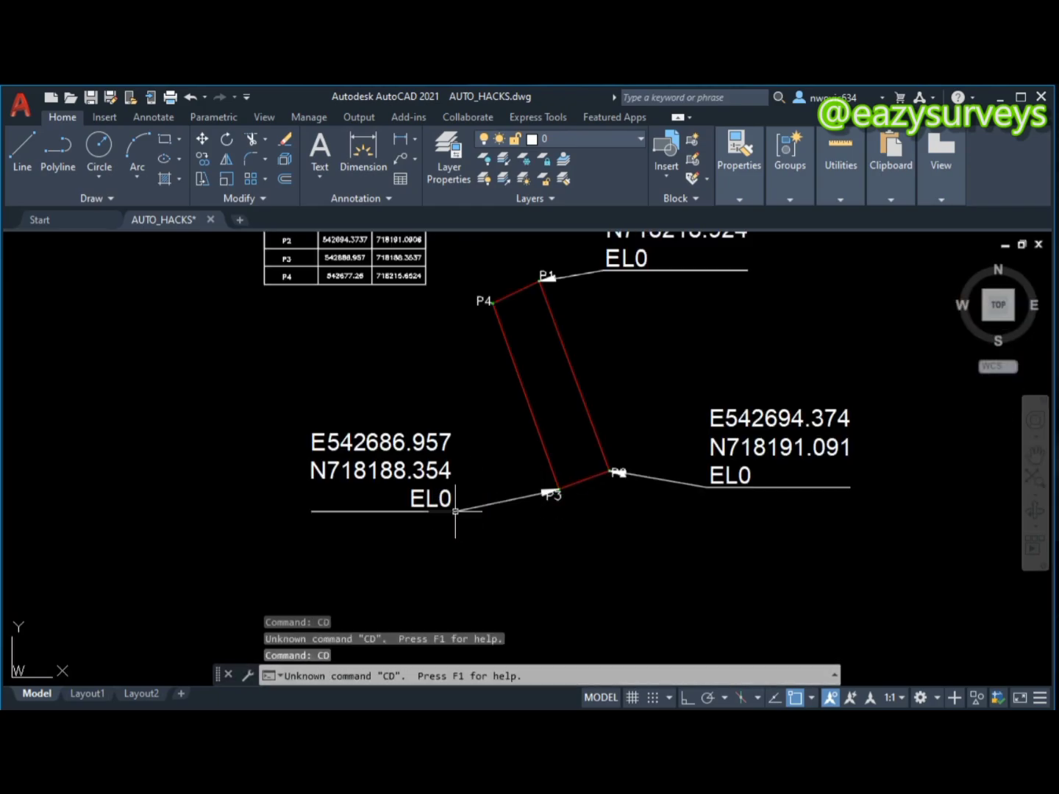
- Run CD on corner P4, placing its coordinate label to the left
scroll(466, 509, down, 2)
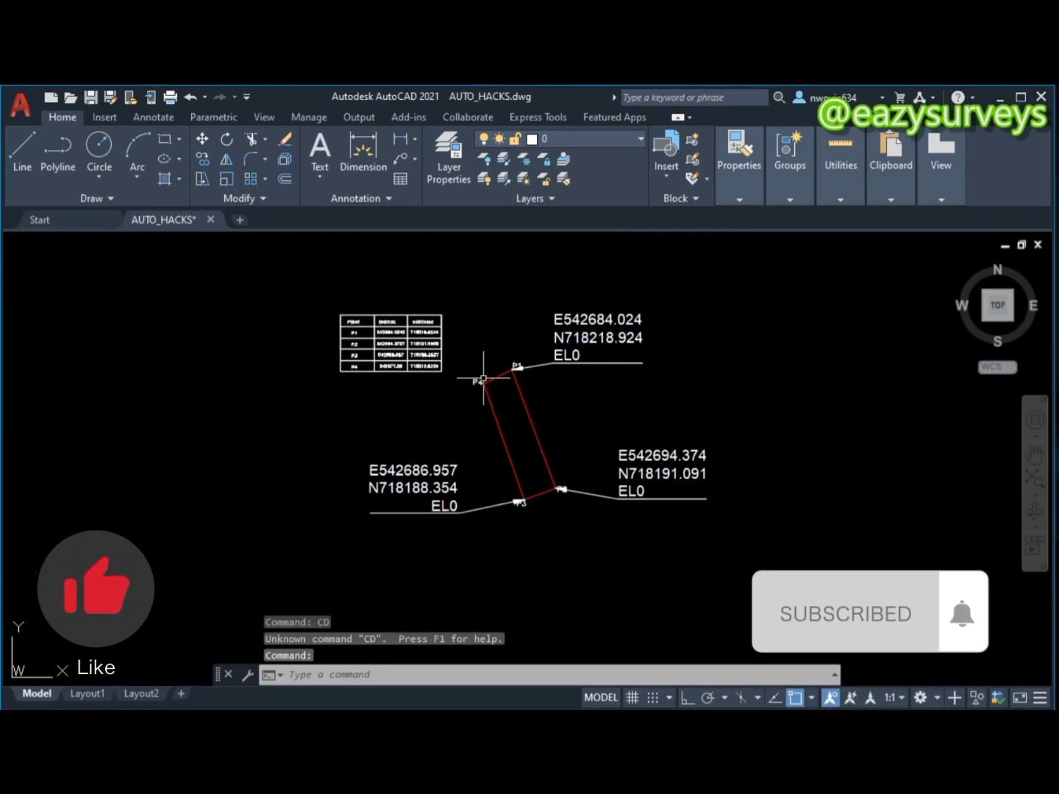
scroll(482, 379, up, 2)
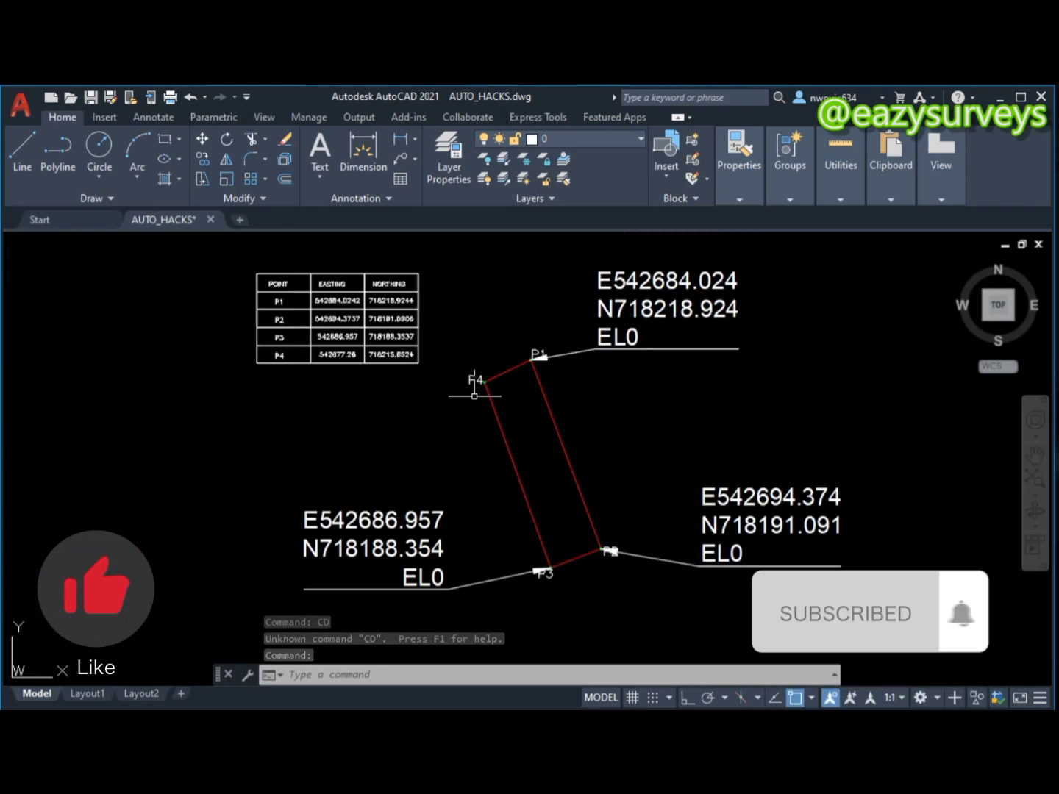
text(CD)
key(Return)
scroll(474, 382, up, 3)
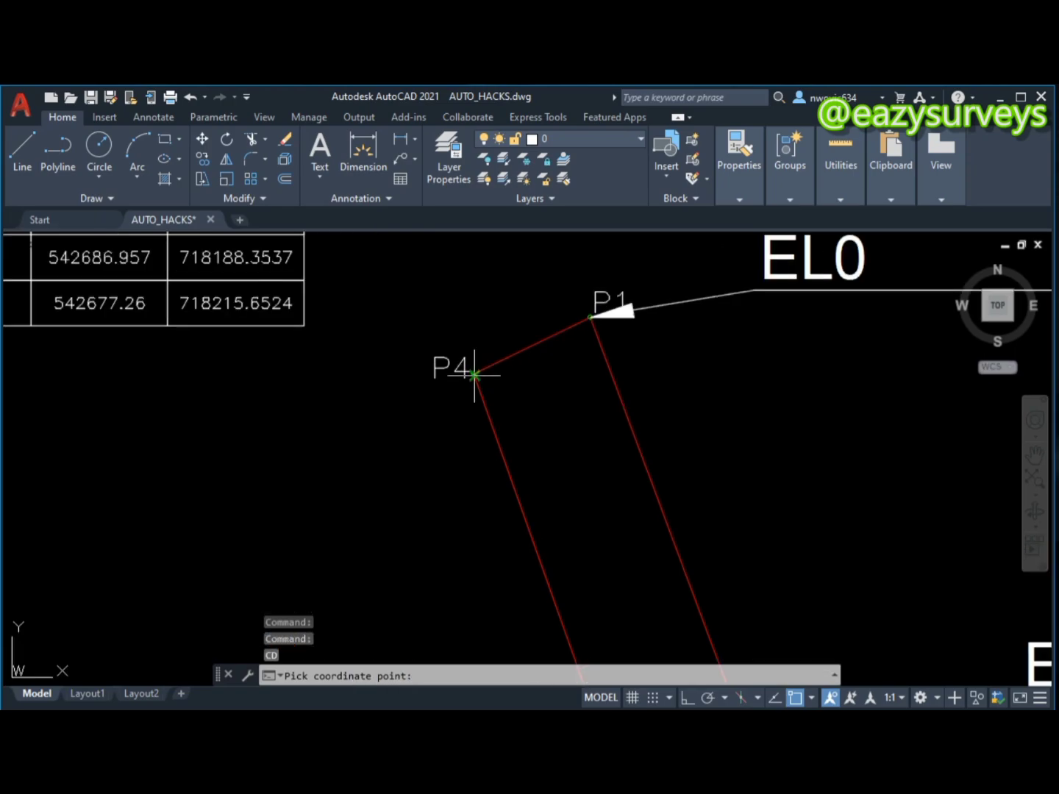
click(474, 375)
scroll(475, 376, down, 5)
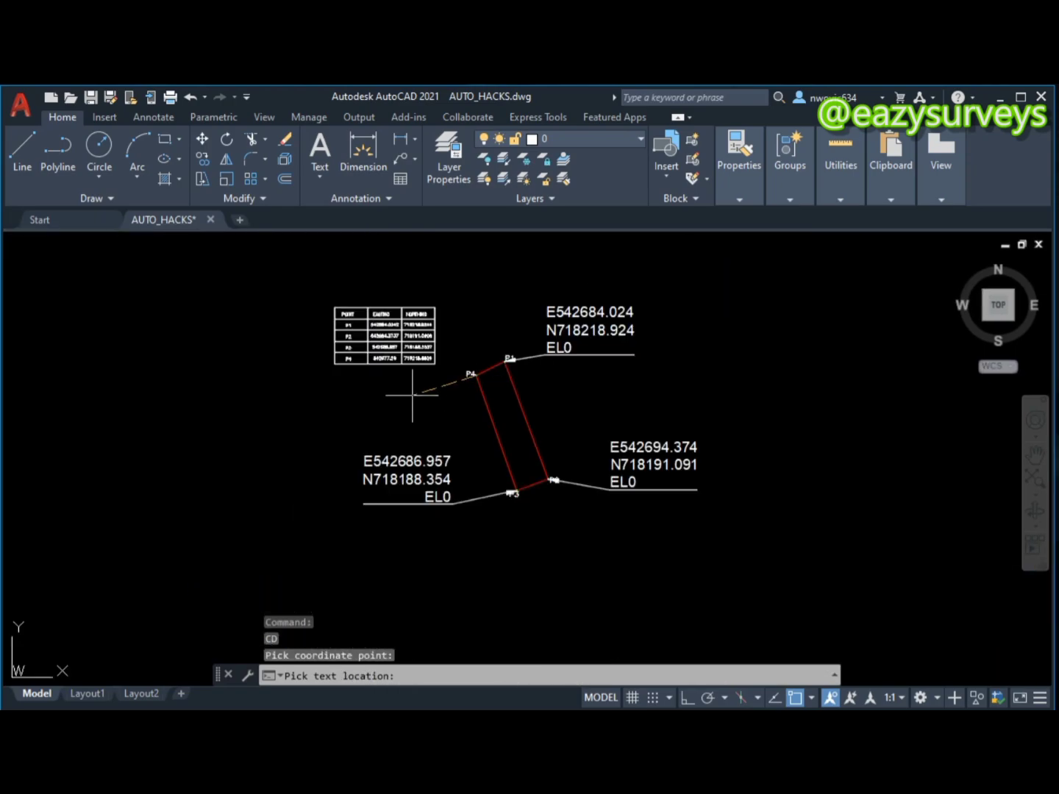
click(412, 373)
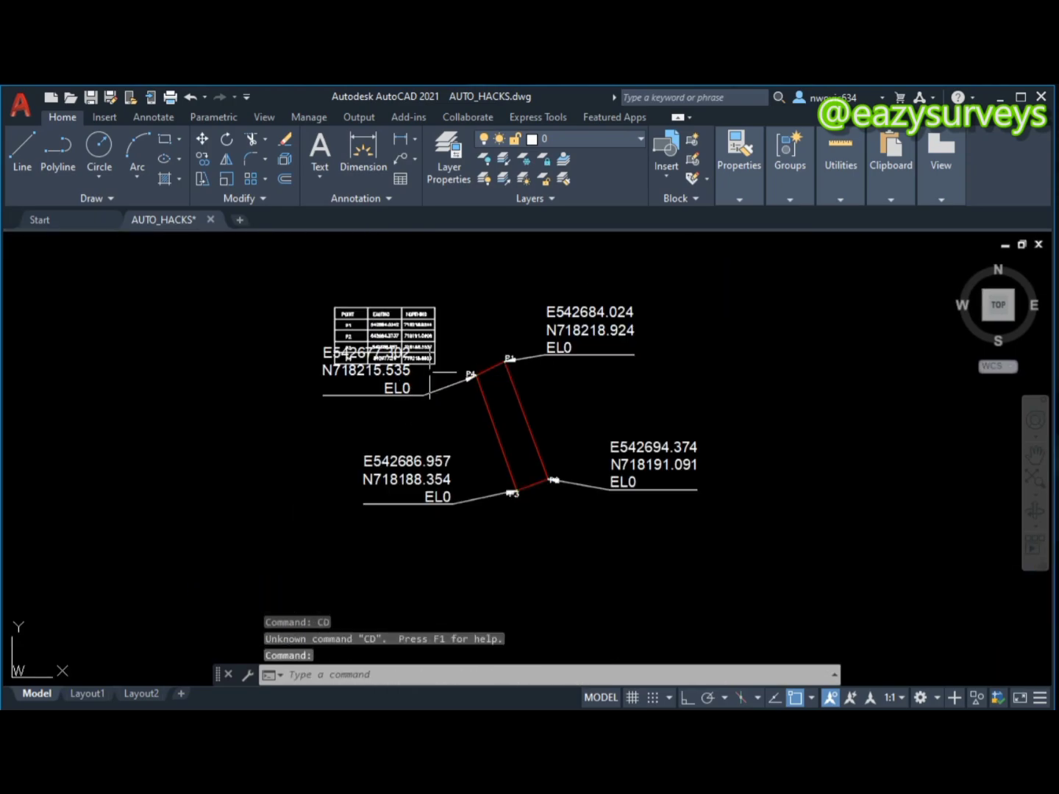
click(406, 389)
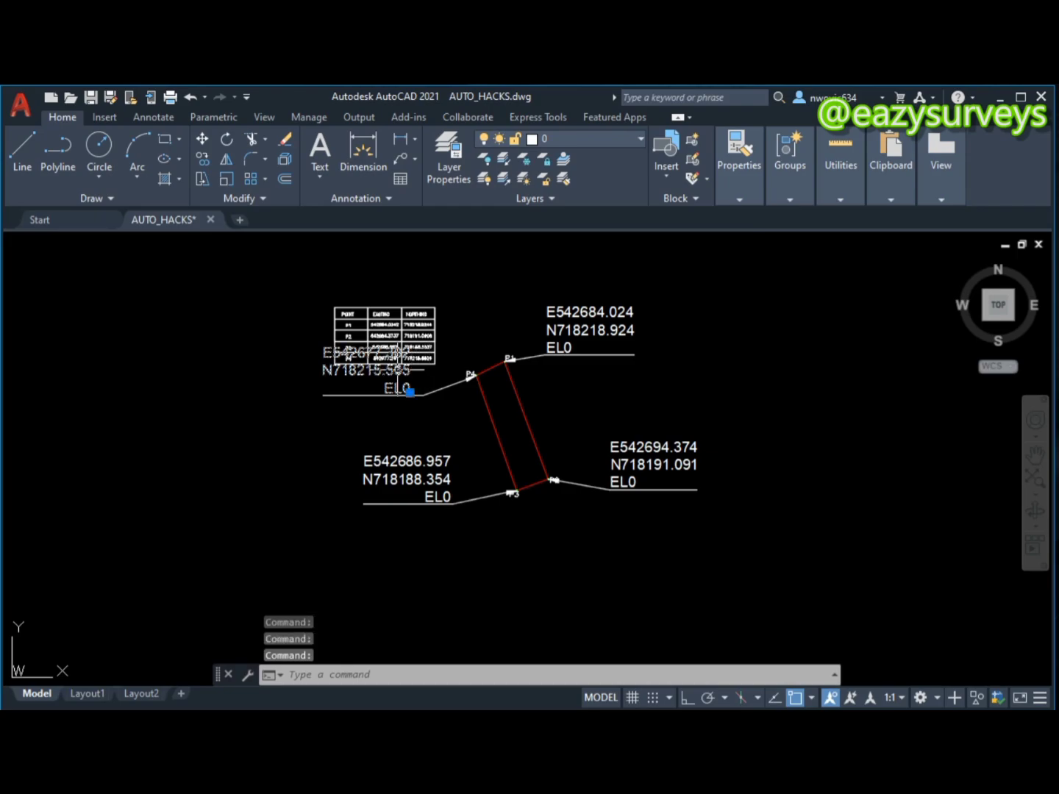
- Move the P4, P1, P2 and P3 labels below their leader lines, clearing the table
drag(410, 392, 400, 408)
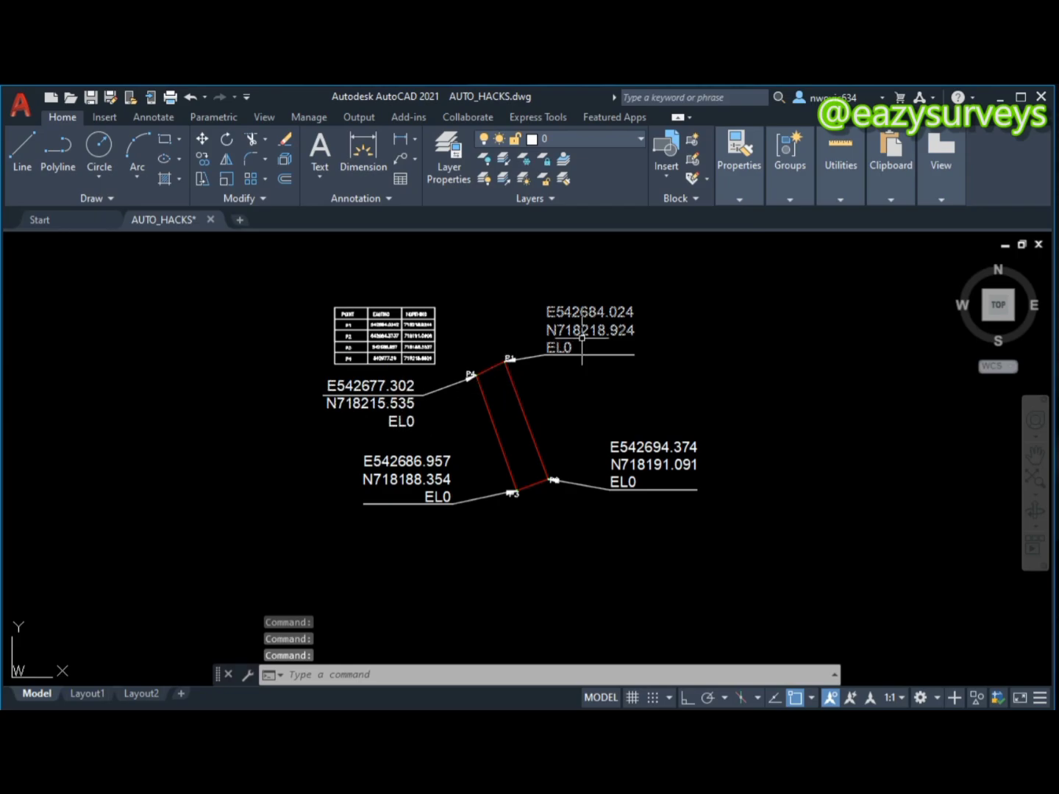
click(612, 331)
drag(615, 340, 615, 378)
click(662, 467)
drag(663, 467, 661, 500)
click(415, 474)
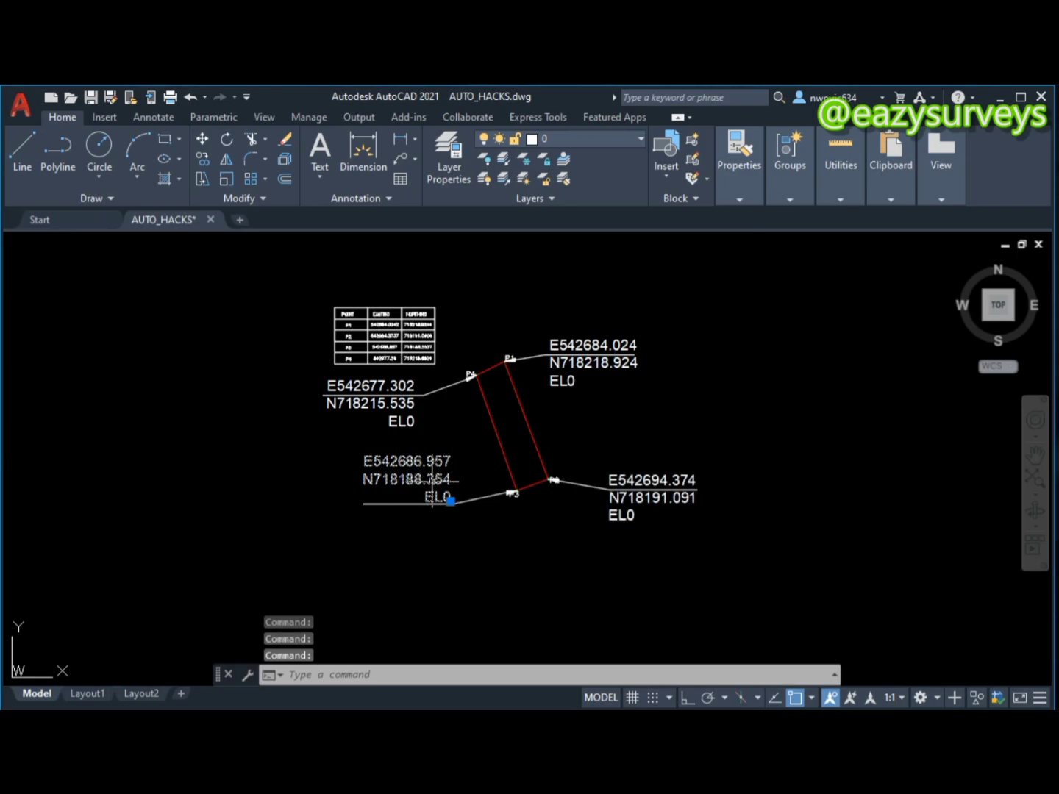
drag(451, 500, 453, 536)
- Zoom and pan to check the full table and all four labelled corners
scroll(479, 358, up, 1)
scroll(524, 352, up, 4)
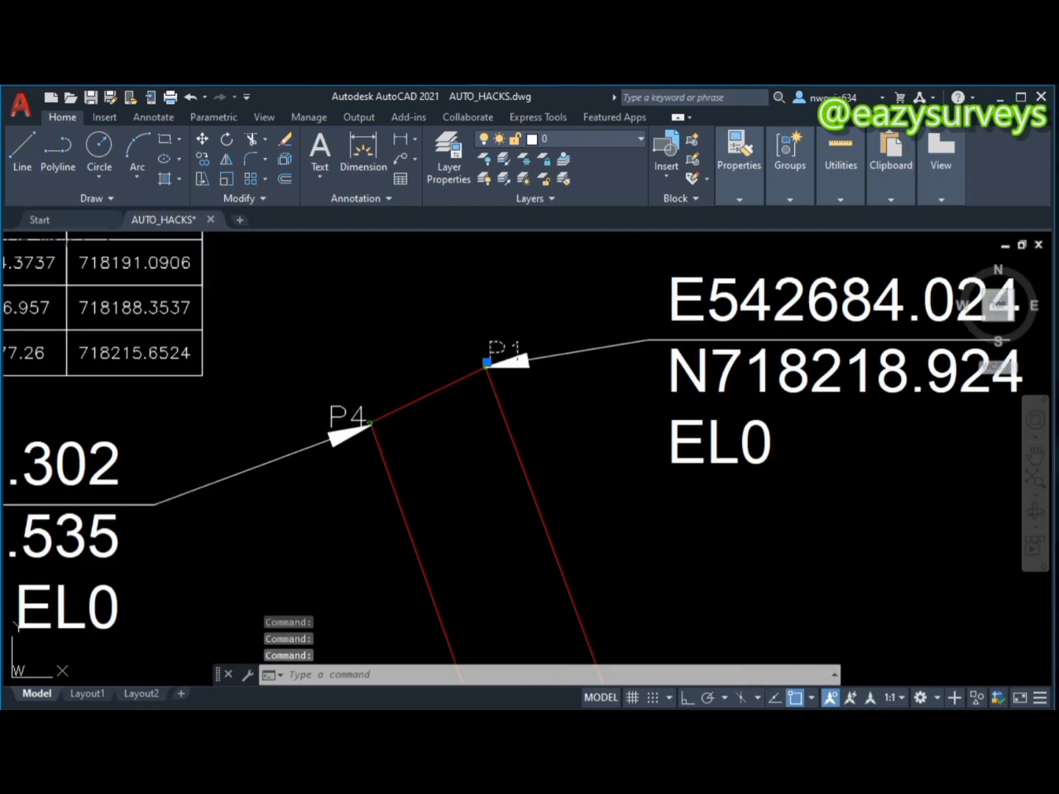
scroll(518, 342, down, 2)
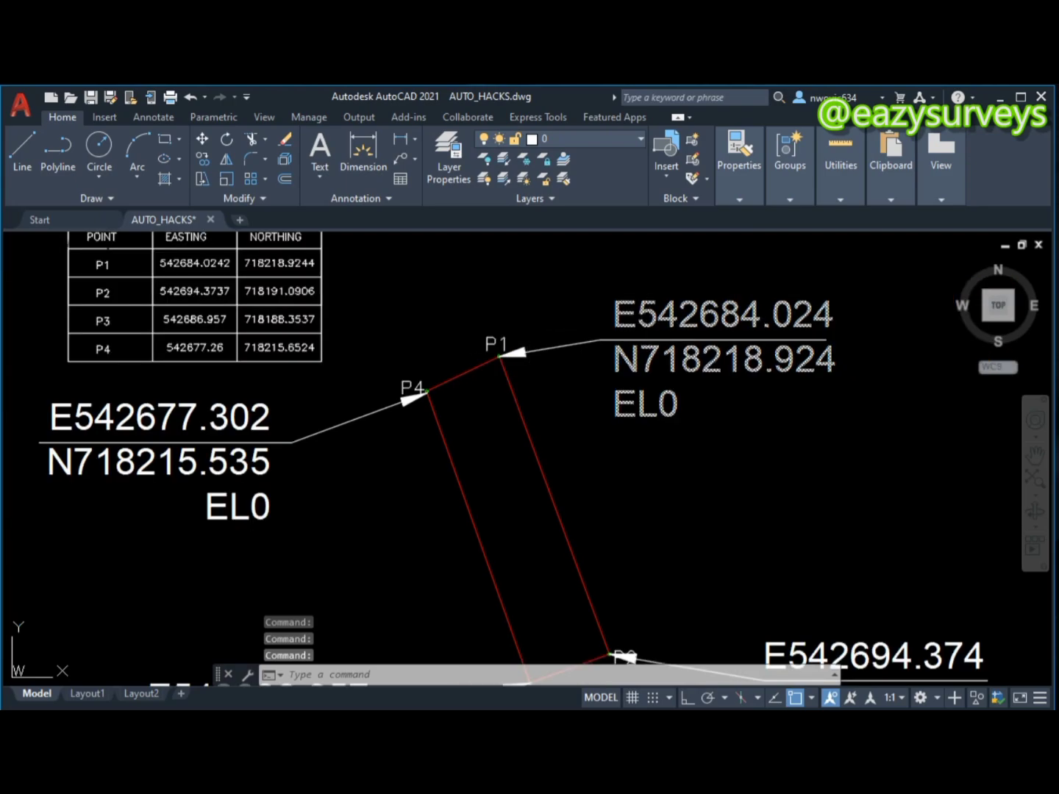
middle_drag(218, 256, 226, 295)
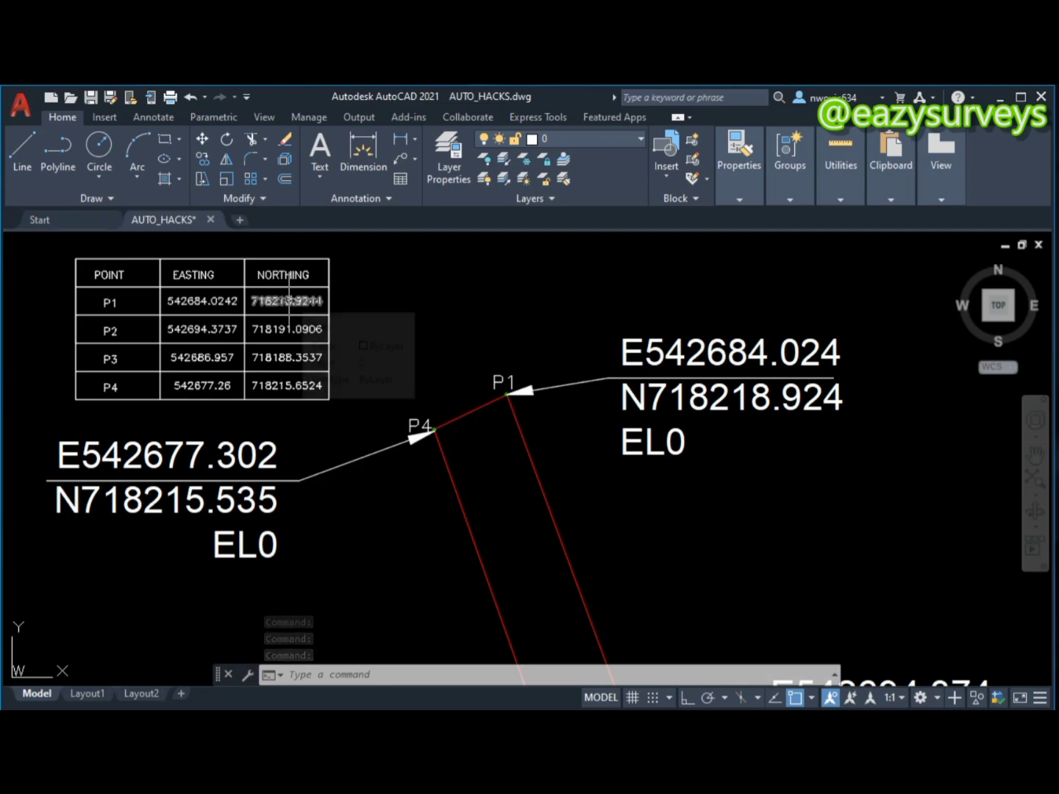
mouse_move(426, 423)
middle_down()
mouse_move(451, 365)
mouse_move(463, 397)
middle_up()
scroll(450, 364, down, 3)
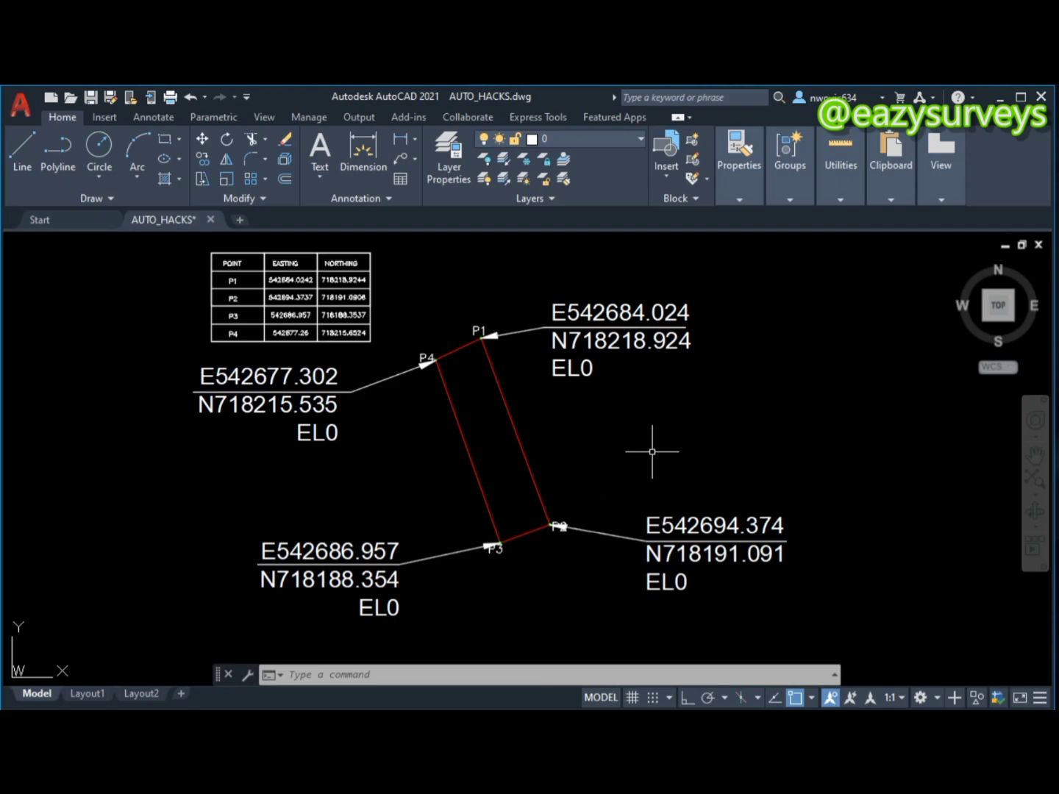
click(553, 528)
key(Escape)
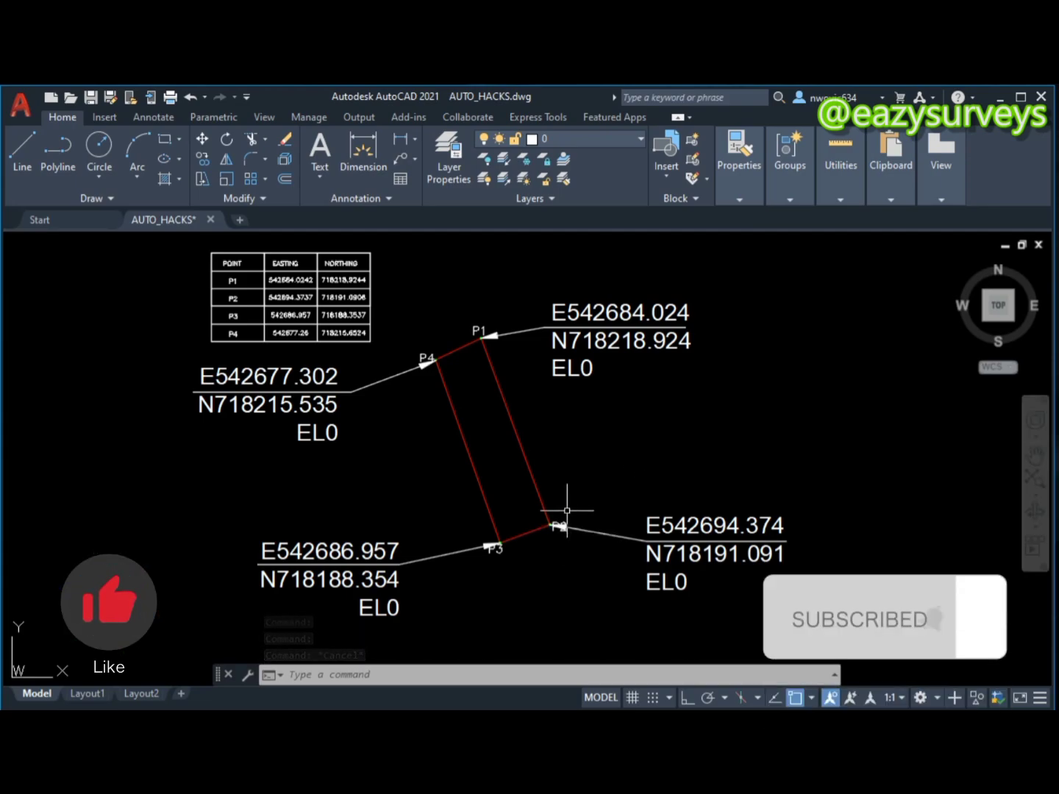
mouse_move(570, 491)
middle_down()
mouse_move(570, 539)
mouse_move(570, 520)
middle_up()
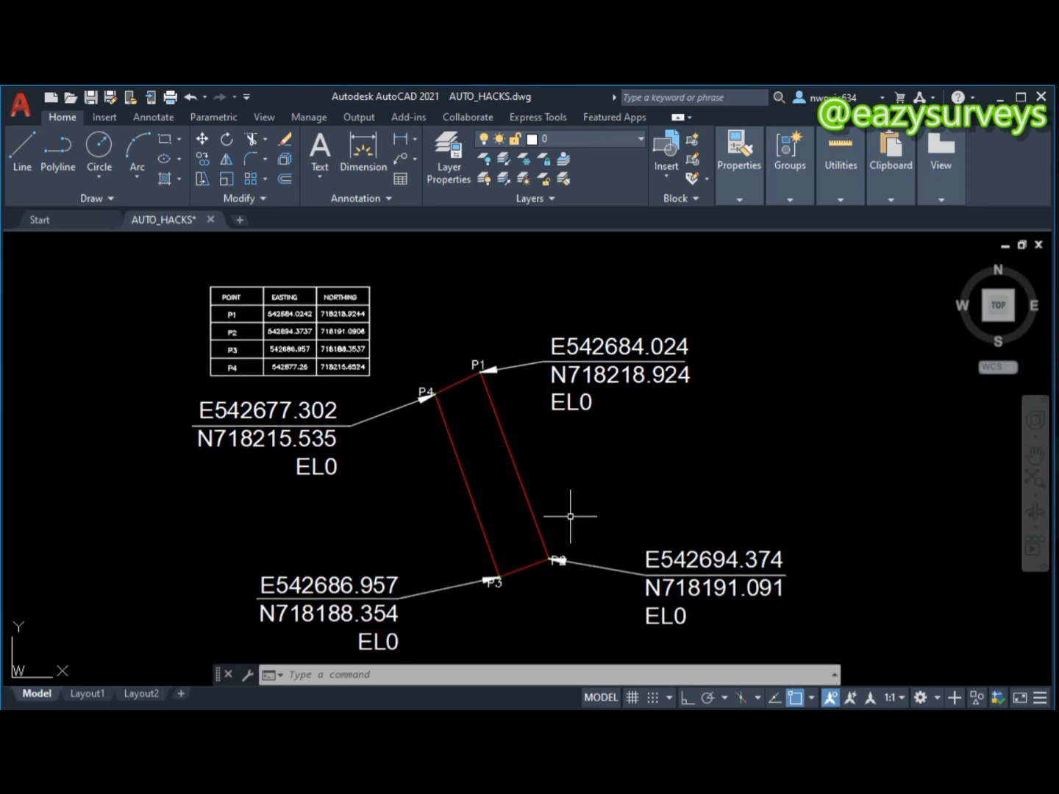